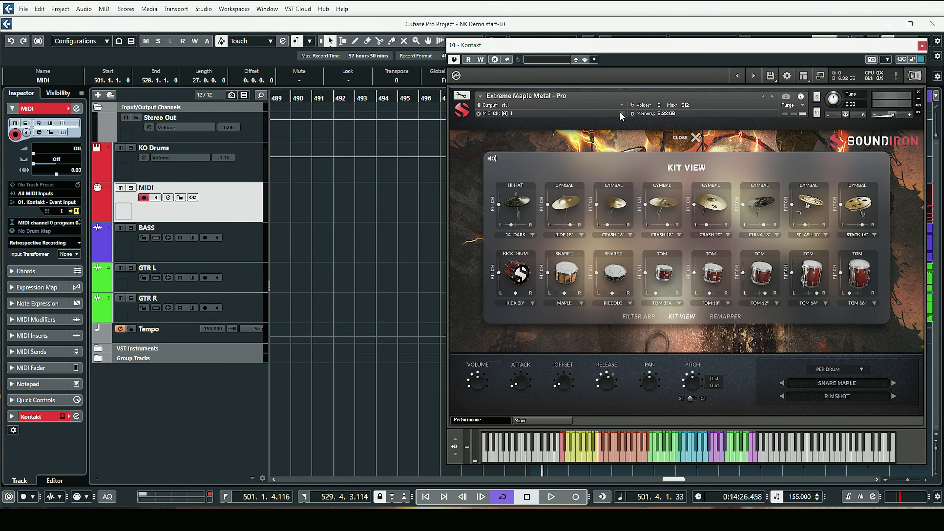
# Set the Soundiron kit to receive on Omni, view Remapper keyboard page 2, and open the Drum Map list
pyautogui.click(622, 114)
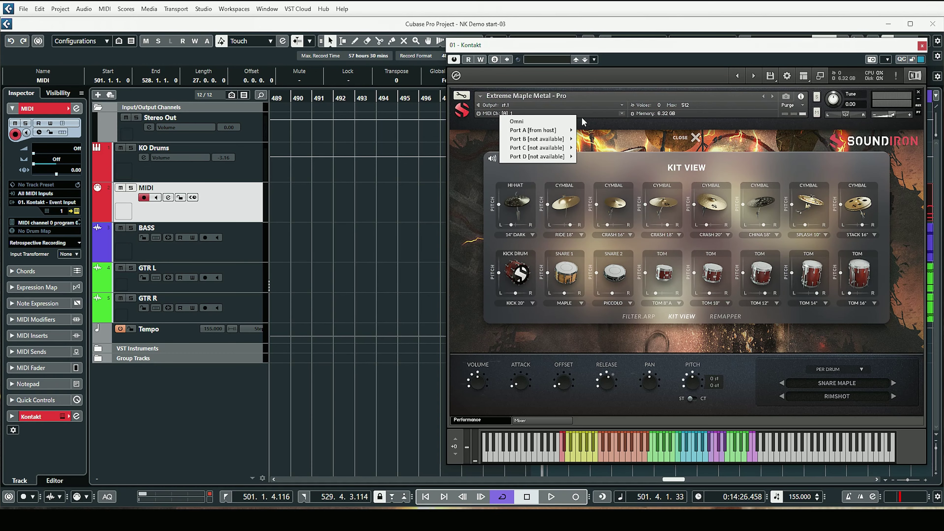
pyautogui.click(571, 122)
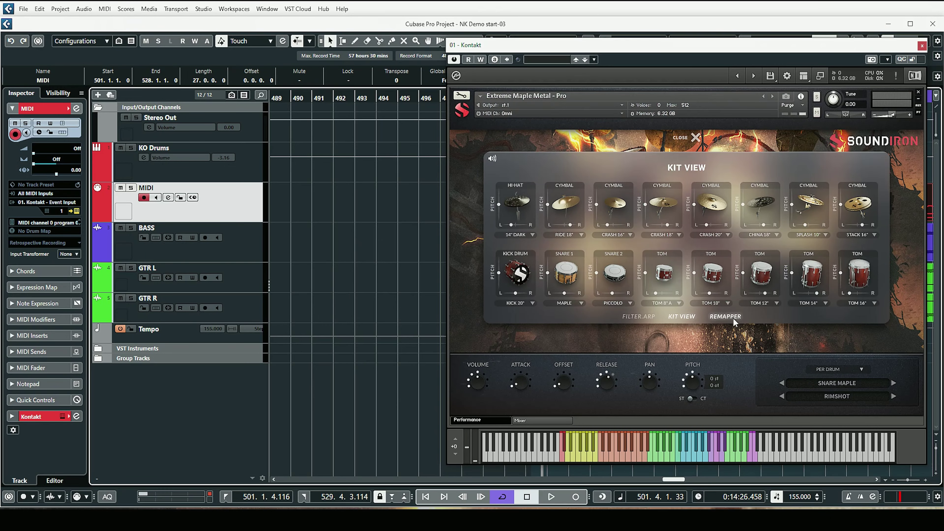
pyautogui.click(731, 318)
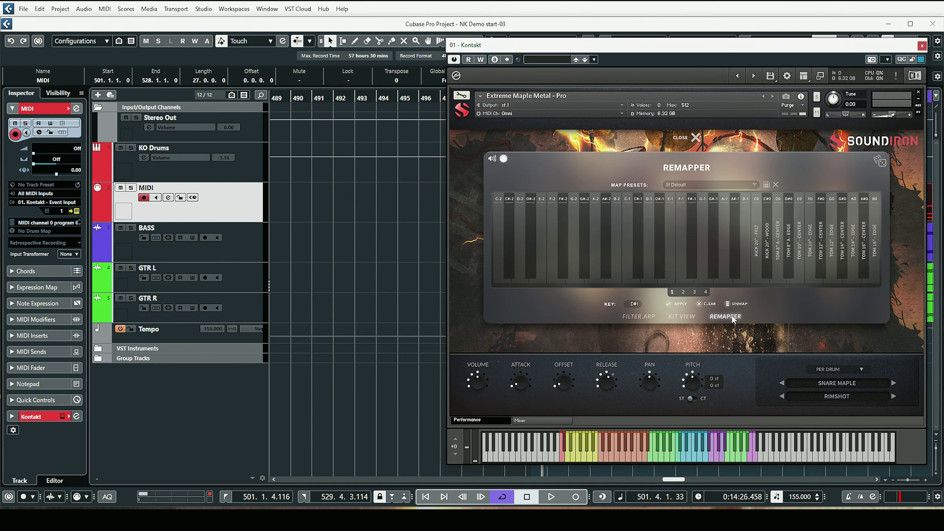
pyautogui.click(684, 292)
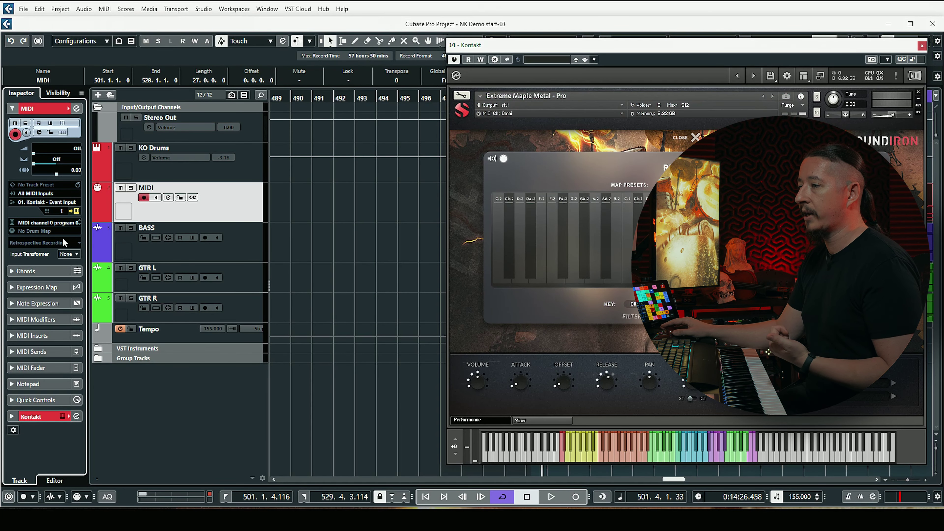
pyautogui.click(35, 233)
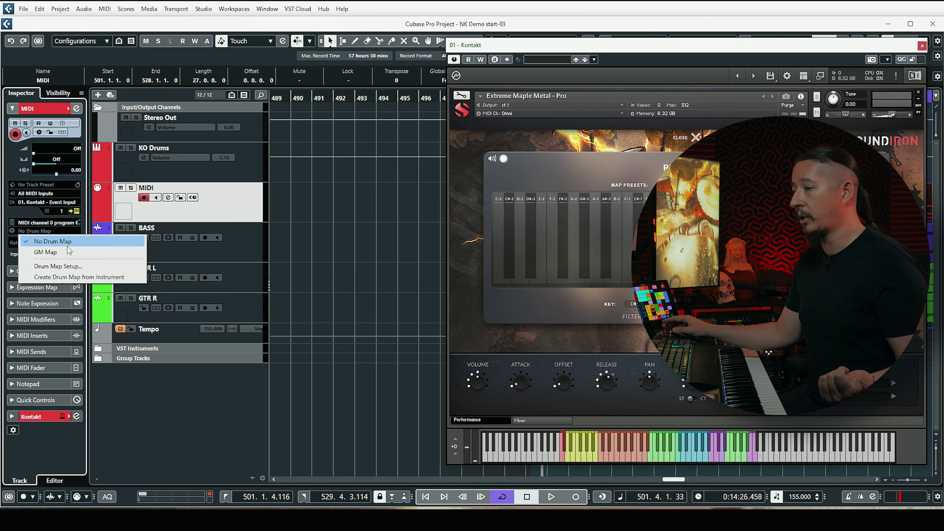
# Open Drum Map Setup and create a new empty drum map
pyautogui.click(61, 267)
pyautogui.moveTo(186, 173); pyautogui.dragTo(257, 159)
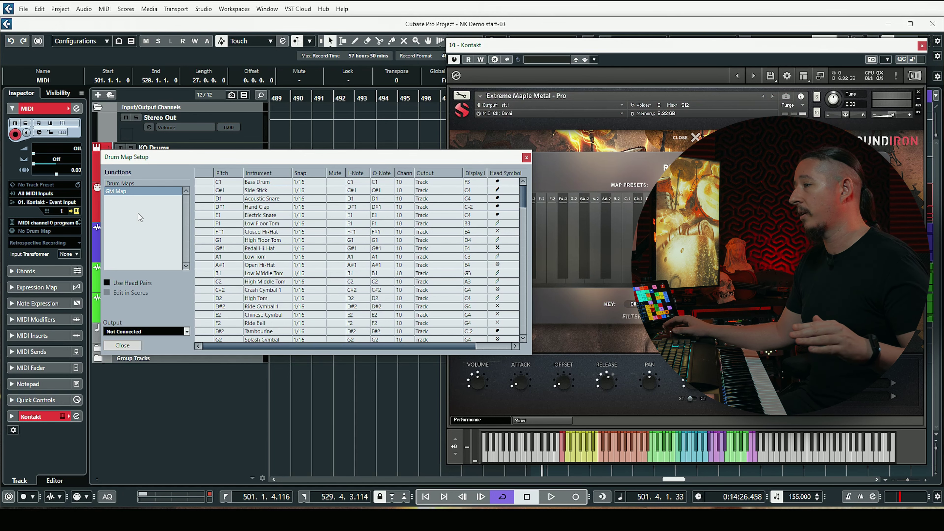
pyautogui.click(124, 173)
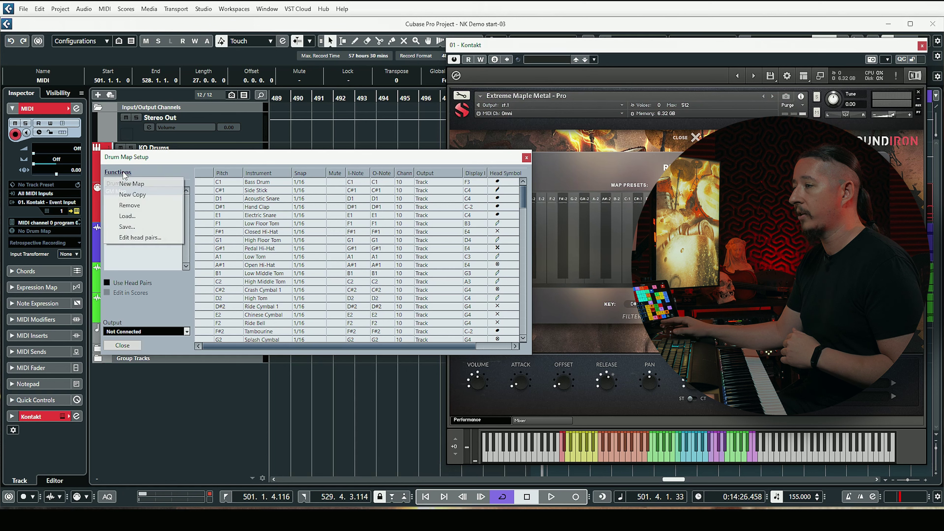
pyautogui.click(130, 187)
# Rename the Empty Map to 'KO DRUMS MAP'
pyautogui.doubleClick(125, 200)
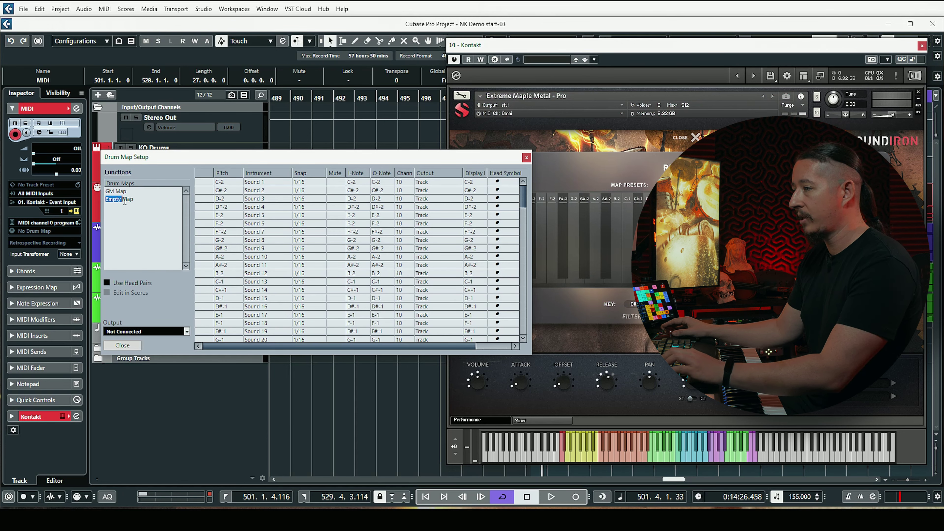
pyautogui.hotkey('ctrl', 'a')
pyautogui.write('KO DRUMS MAP')
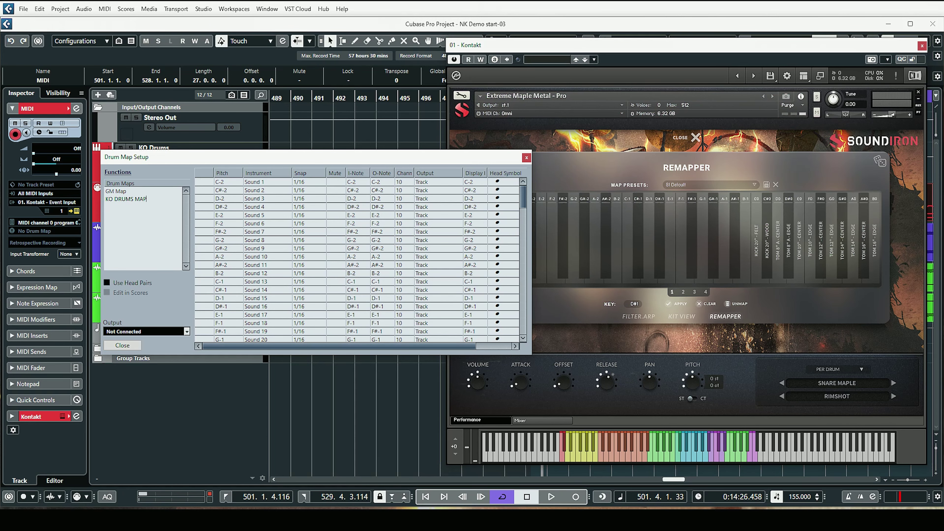
pyautogui.press('Return')
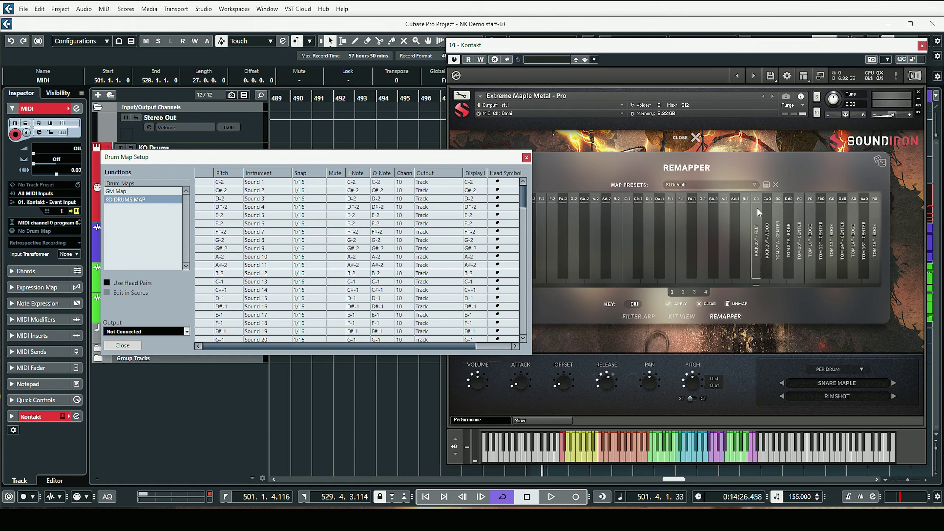
# Name C0 'Kick Felt', C#0 'Kick Wood' and D0 'Tom 8 Center', moving on to D#0
pyautogui.scroll(-3, 526, 196)
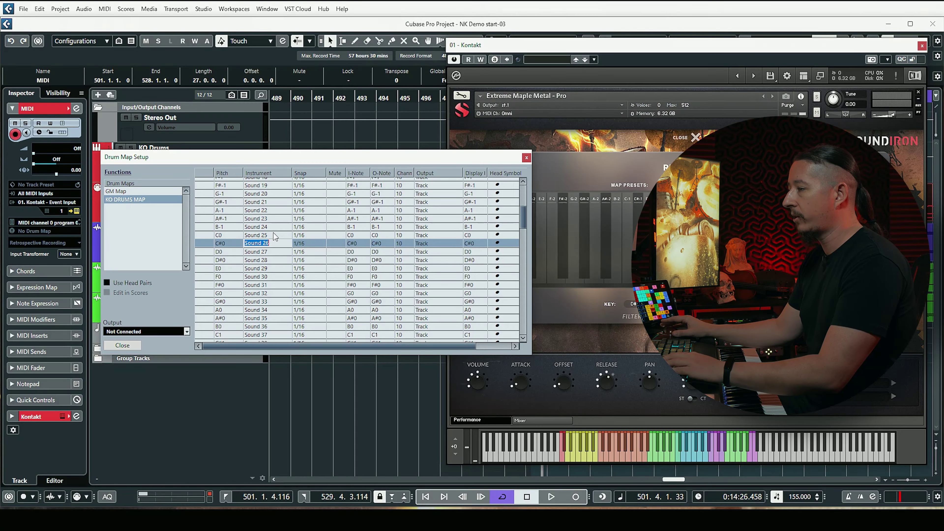
pyautogui.doubleClick(275, 234)
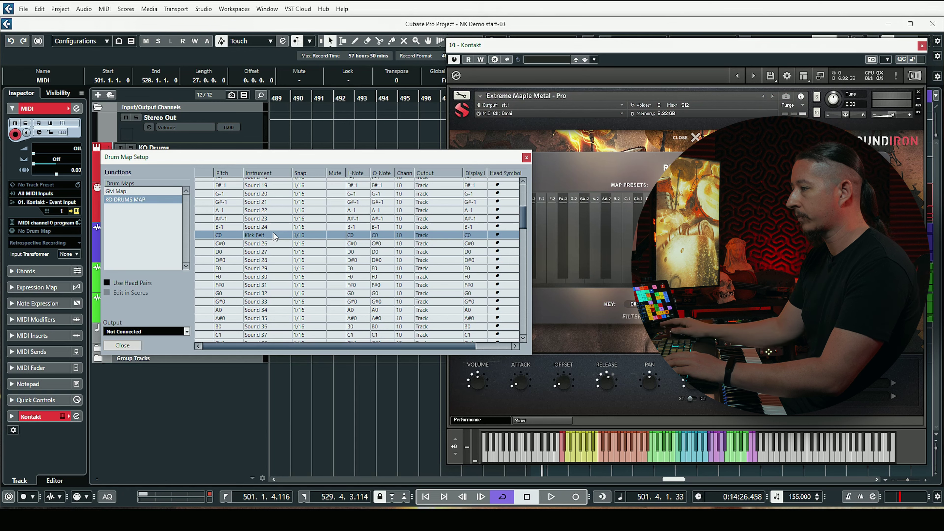
pyautogui.doubleClick(270, 243)
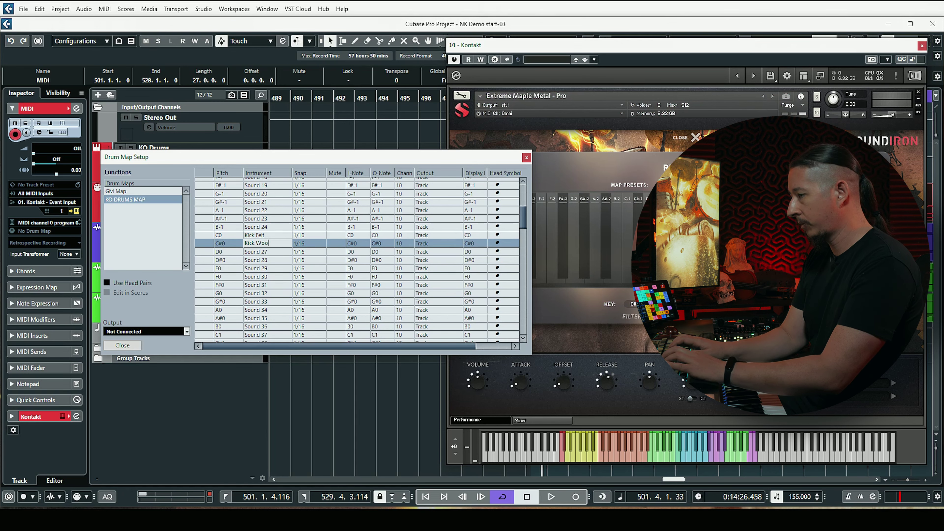
pyautogui.press('Return')
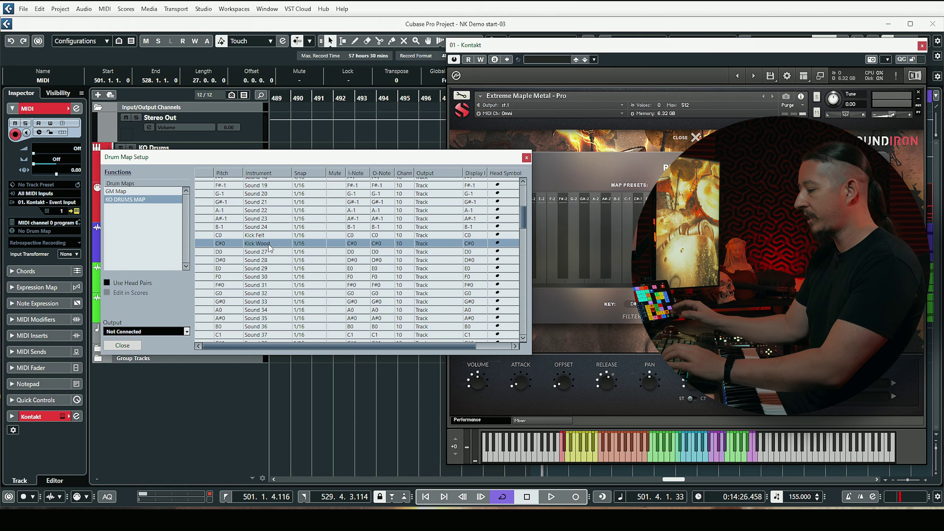
pyautogui.doubleClick(269, 251)
pyautogui.write('Tom 8 Center')
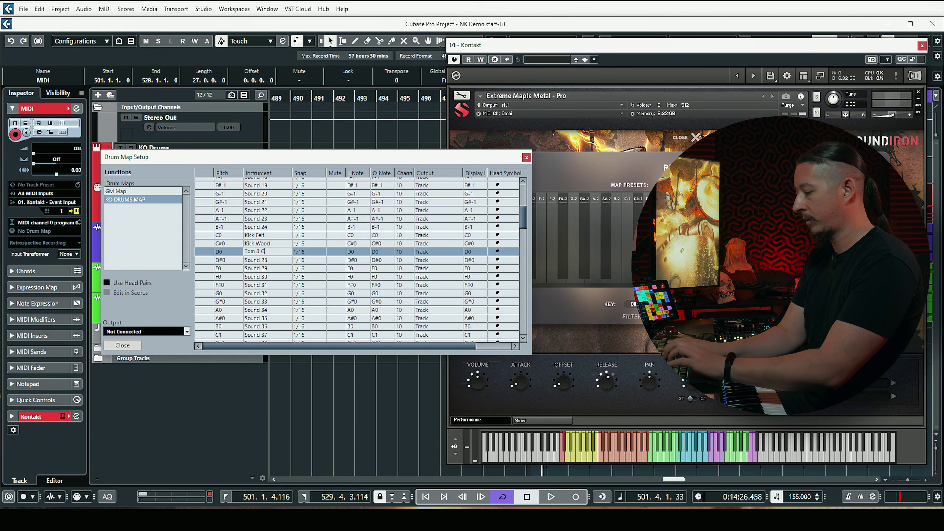
pyautogui.doubleClick(266, 260)
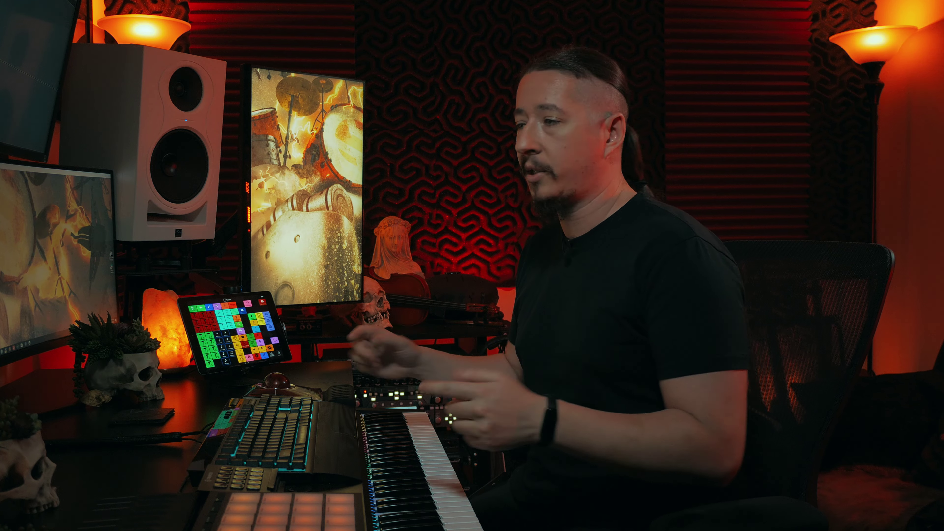
# Save KO DRUMS MAP to a drum map file named 'KO D'
pyautogui.click(70, 163)
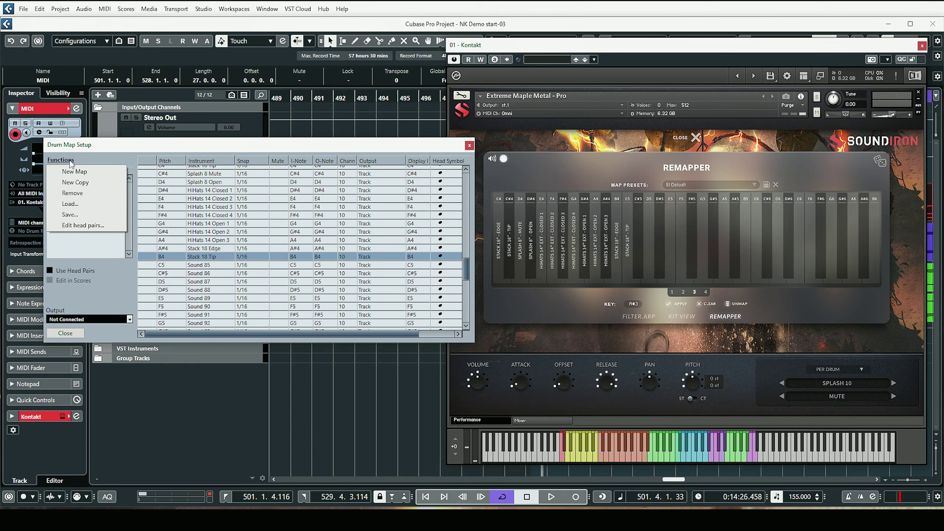
pyautogui.click(70, 215)
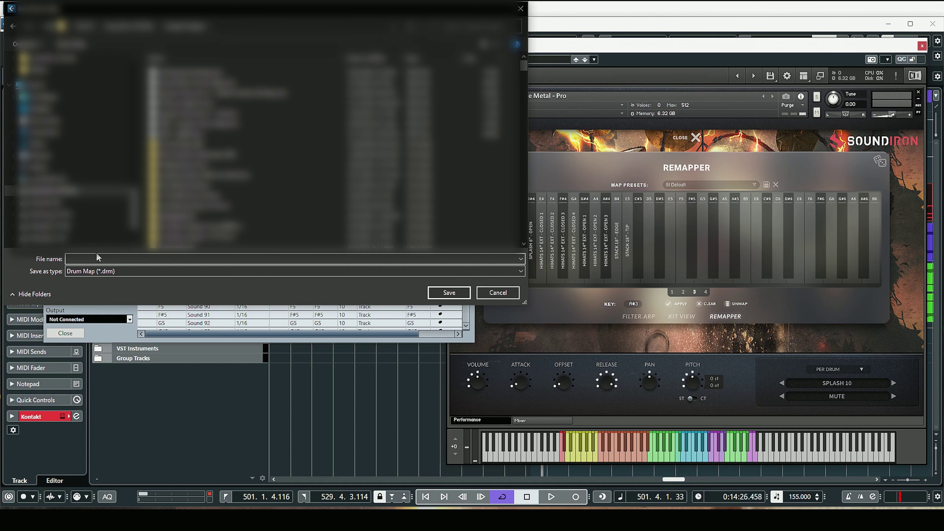
pyautogui.write('KO Drums SI default Map')
pyautogui.press('Return')
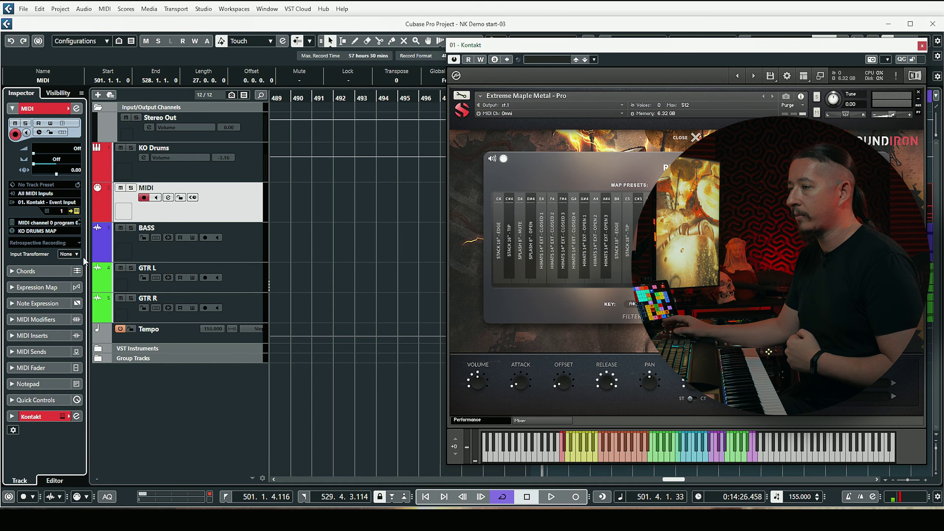
# Close Kontakt and step through the Drum Editor's named rows, such as Kick Wood and the cymbals
pyautogui.click(923, 46)
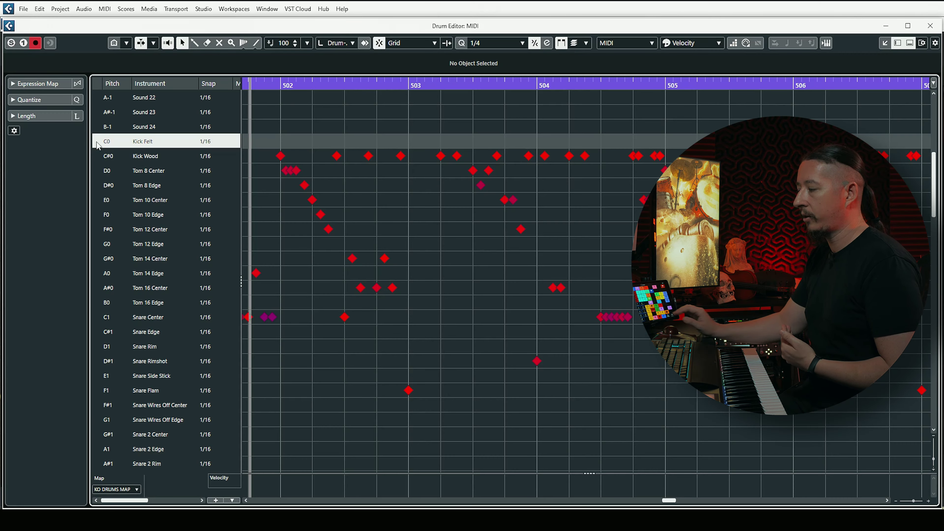
pyautogui.press('Down')
pyautogui.press('Down')
pyautogui.press('Down')
pyautogui.press('Down')
pyautogui.press('Down')
pyautogui.press('Down')
pyautogui.press('Down')
pyautogui.press('Down')
pyautogui.press('Down')
pyautogui.press('Down')
pyautogui.press('Down')
pyautogui.press('Down')
pyautogui.press('Down')
pyautogui.press('Down')
pyautogui.press('Down')
pyautogui.press('Down')
pyautogui.press('Down')
pyautogui.press('Down')
pyautogui.press('Down')
pyautogui.press('Down')
pyautogui.press('Down')
pyautogui.press('Down')
pyautogui.press('Down')
pyautogui.press('Down')
pyautogui.press('Down')
pyautogui.press('Down')
pyautogui.press('Down')
pyautogui.press('Down')
pyautogui.press('Down')
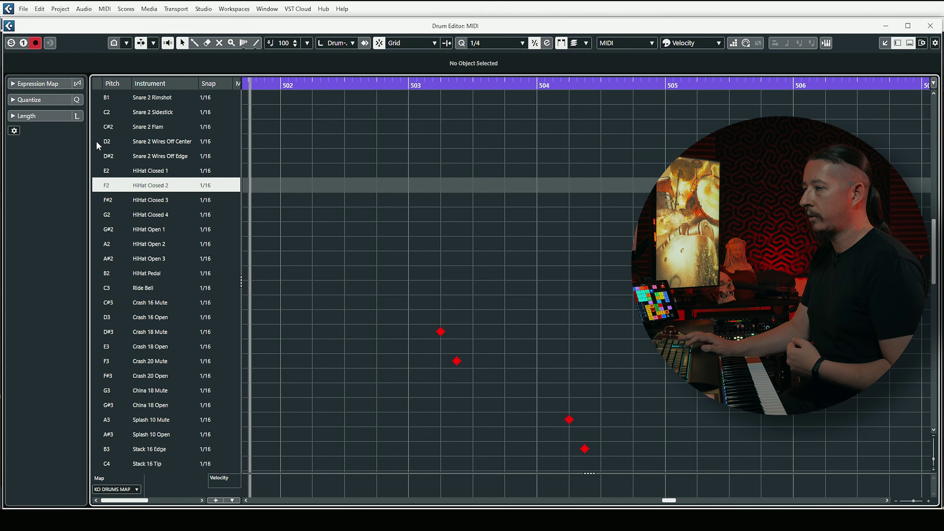
pyautogui.press('Down')
pyautogui.press('Down')
pyautogui.press('Down')
pyautogui.press('Down')
pyautogui.press('Down')
pyautogui.press('Down')
pyautogui.press('Down')
pyautogui.press('Down')
pyautogui.press('Down')
pyautogui.press('Down')
pyautogui.press('Down')
pyautogui.press('Down')
pyautogui.press('Down')
pyautogui.press('Down')
pyautogui.press('Down')
pyautogui.press('Down')
pyautogui.press('Down')
pyautogui.press('Down')
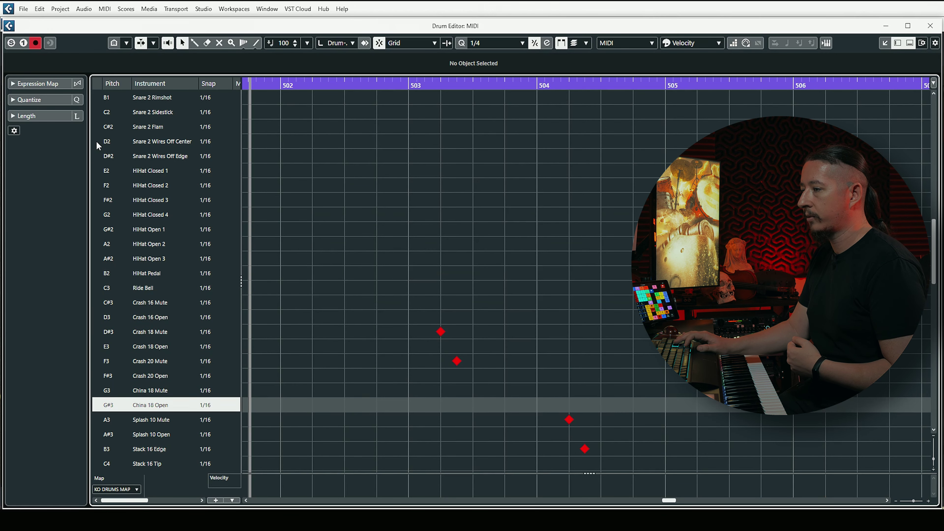
pyautogui.press('Up')
pyautogui.press('Up')
pyautogui.press('Up')
pyautogui.press('Up')
pyautogui.press('Up')
pyautogui.press('Up')
pyautogui.press('Up')
pyautogui.press('Up')
pyautogui.press('Up')
pyautogui.press('Up')
pyautogui.press('Up')
pyautogui.press('Up')
pyautogui.press('Up')
pyautogui.press('Up')
pyautogui.press('Up')
pyautogui.press('Up')
pyautogui.press('Up')
pyautogui.press('Up')
pyautogui.press('Up')
pyautogui.press('Up')
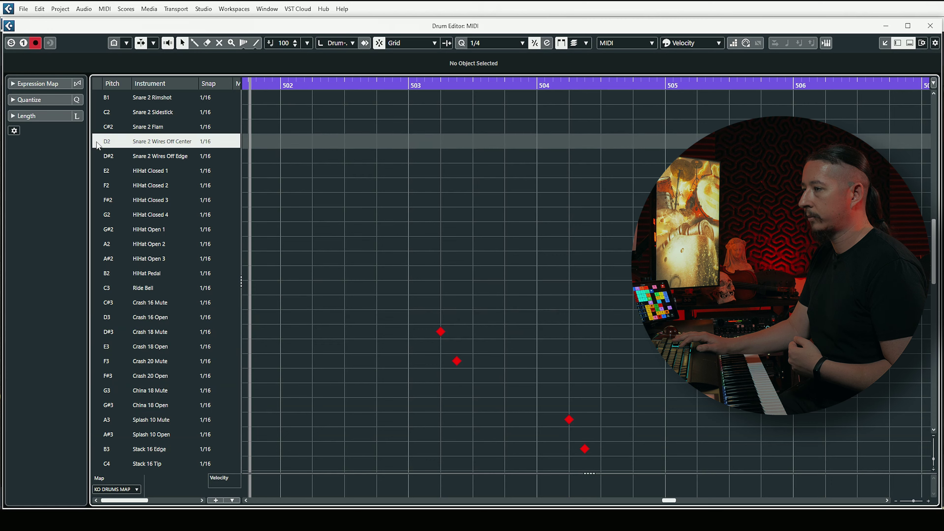
pyautogui.press('Up')
pyautogui.press('Up')
pyautogui.press('Up')
pyautogui.press('Up')
pyautogui.press('Up')
pyautogui.press('Up')
pyautogui.press('Up')
pyautogui.press('Up')
pyautogui.press('Up')
pyautogui.press('Up')
pyautogui.press('Up')
pyautogui.press('Up')
pyautogui.press('Up')
pyautogui.press('Up')
pyautogui.press('Up')
pyautogui.press('Down')
pyautogui.press('Down')
pyautogui.press('Down')
pyautogui.press('Down')
pyautogui.press('Down')
pyautogui.press('Down')
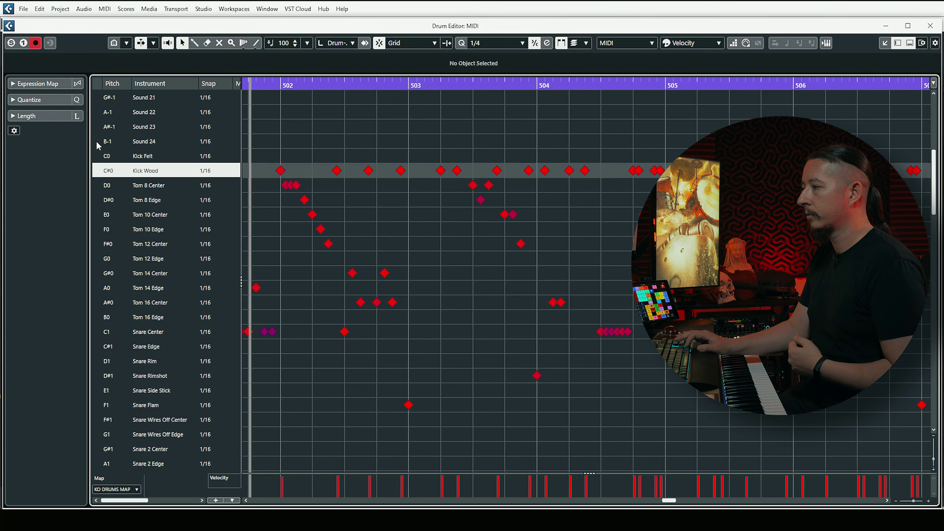
pyautogui.press('Down')
pyautogui.press('Down')
pyautogui.press('Up')
pyautogui.press('Up')
pyautogui.press('Up')
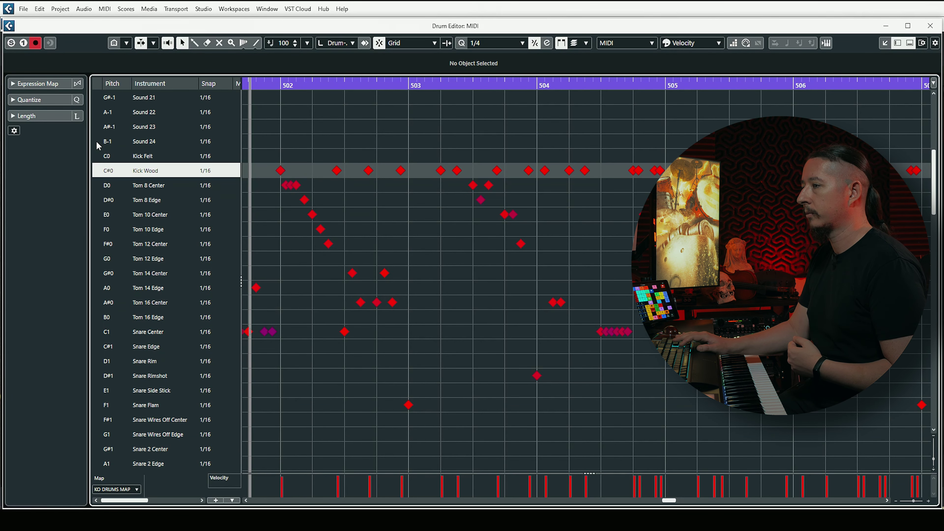